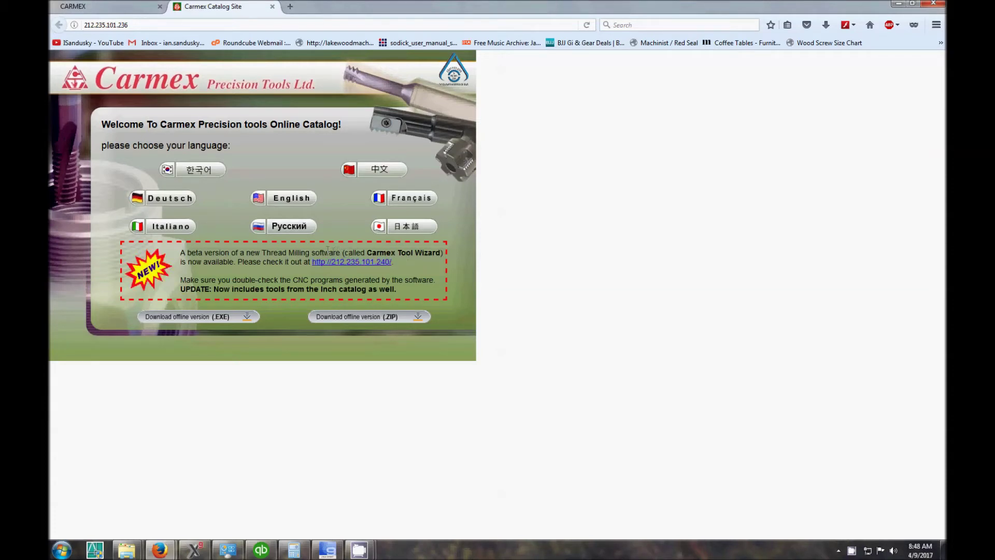
# Choose English on the welcome page to enter the catalog's main menu.
pyautogui.click(284, 202)
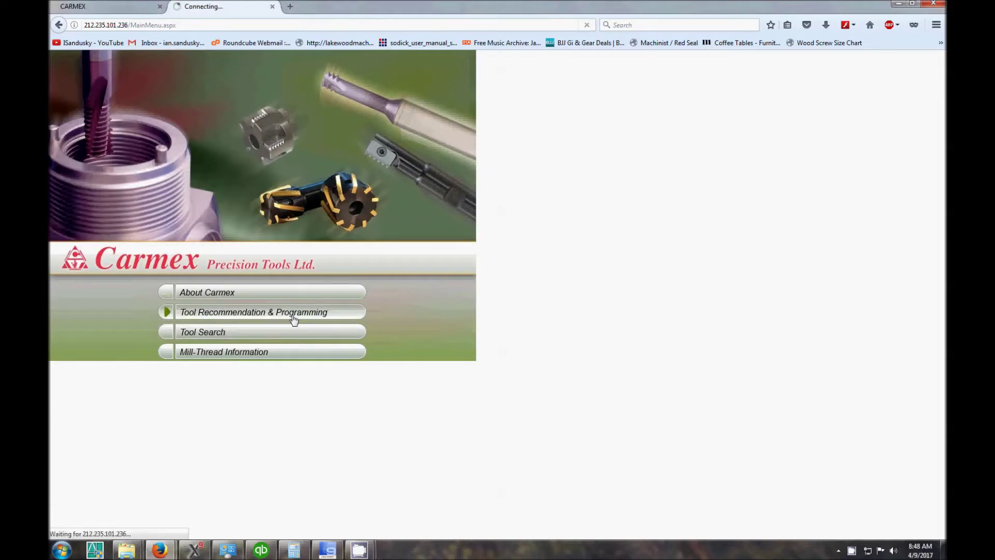
# Specify a UN, 12 TPI, 1 1/16-12 UN internal thread, 1.0 inch long, and continue.
pyautogui.click(213, 137)
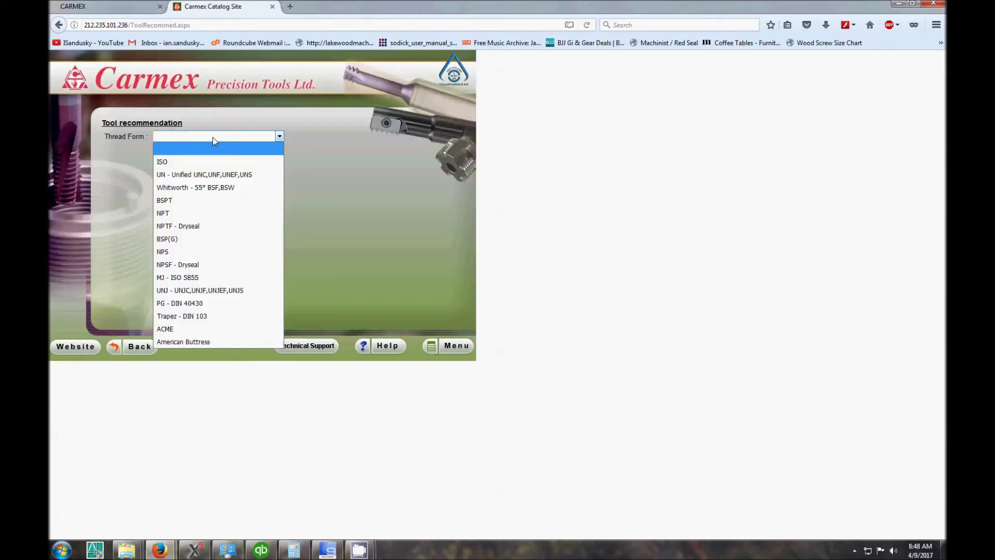
pyautogui.click(204, 176)
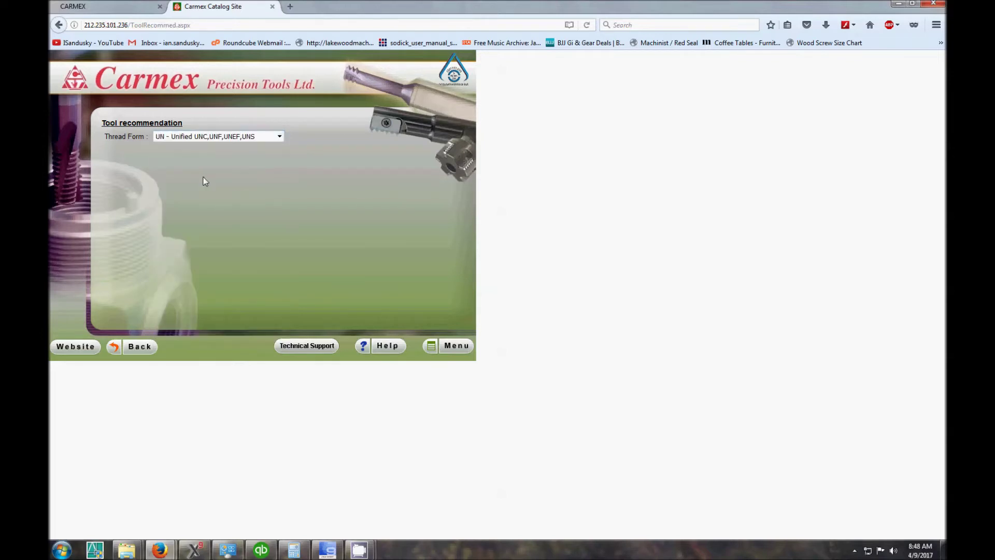
pyautogui.click(204, 153)
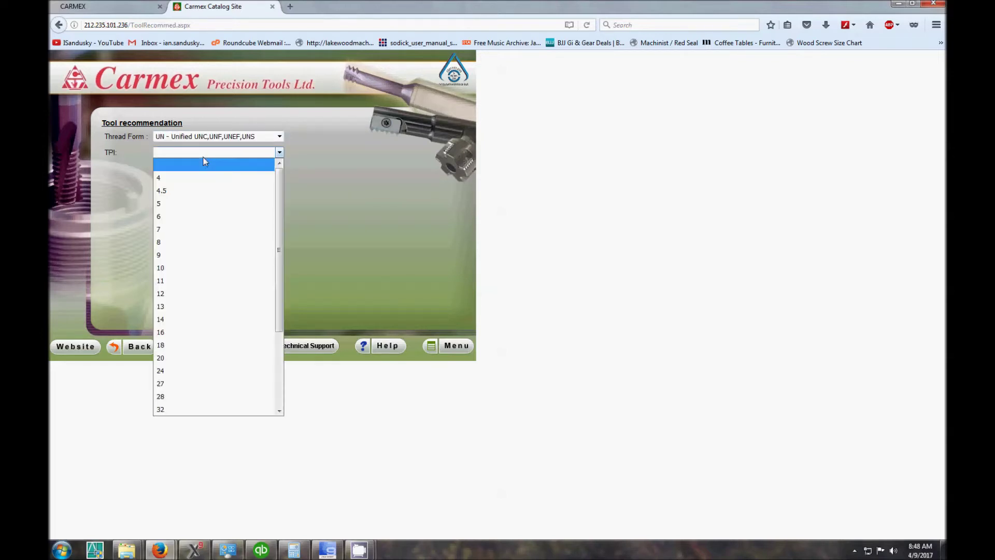
pyautogui.click(192, 293)
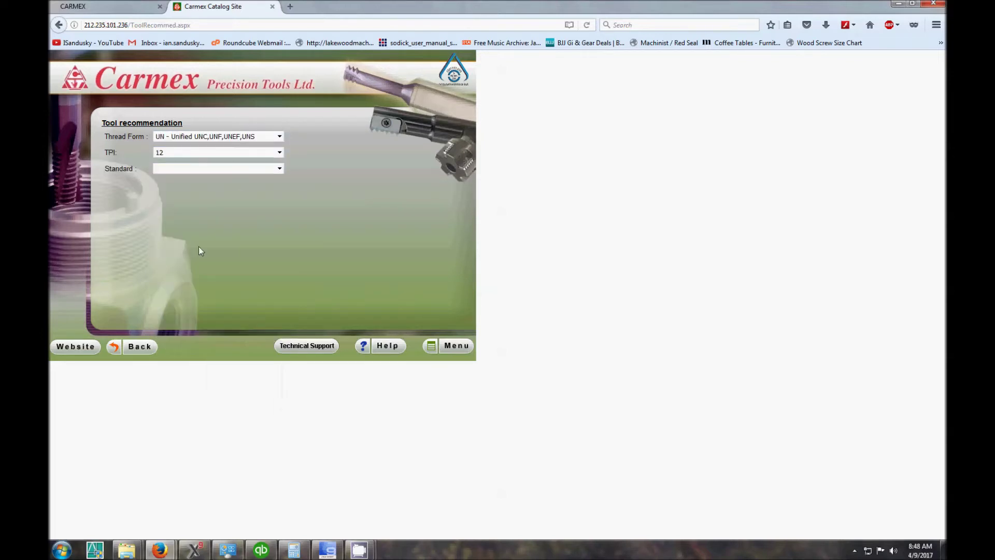
pyautogui.click(189, 167)
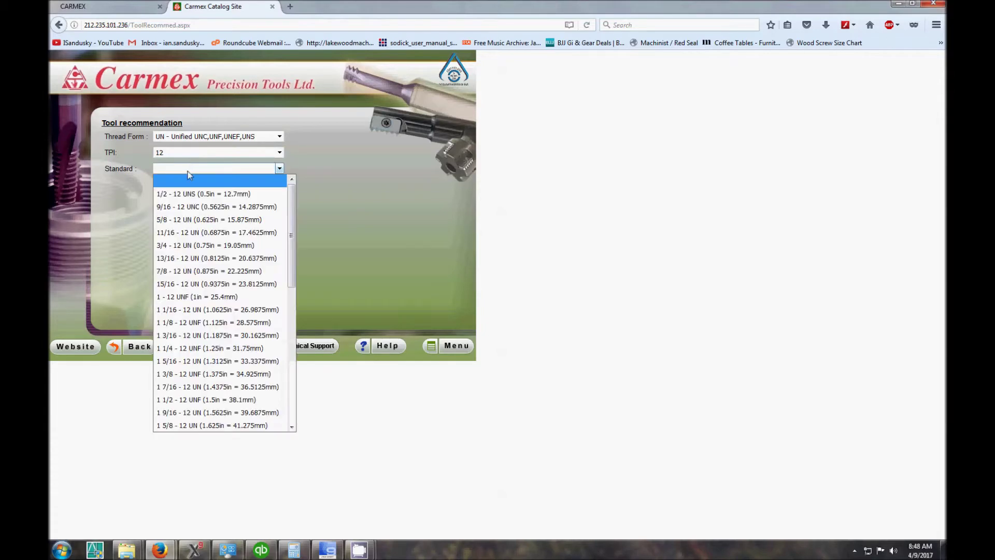
pyautogui.click(174, 310)
pyautogui.click(210, 185)
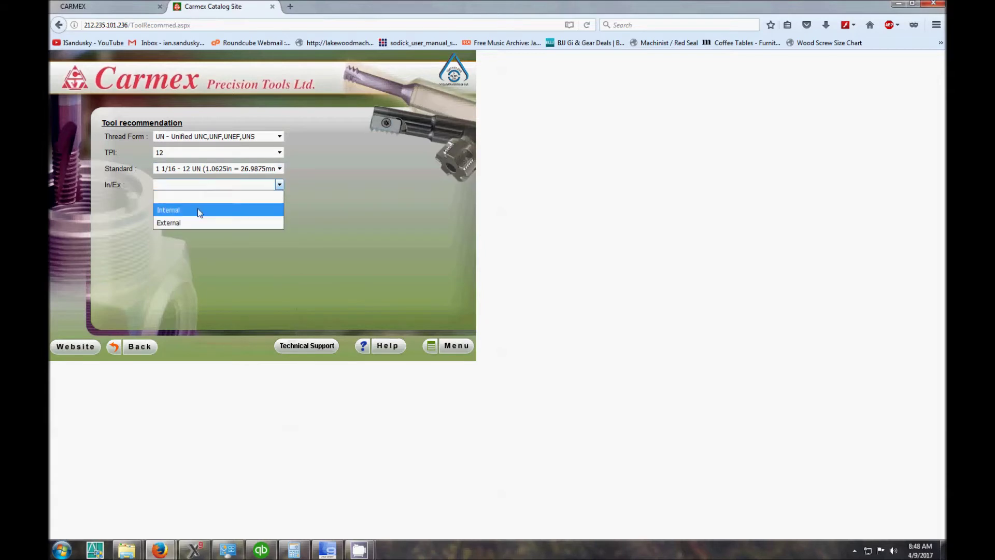
pyautogui.click(196, 209)
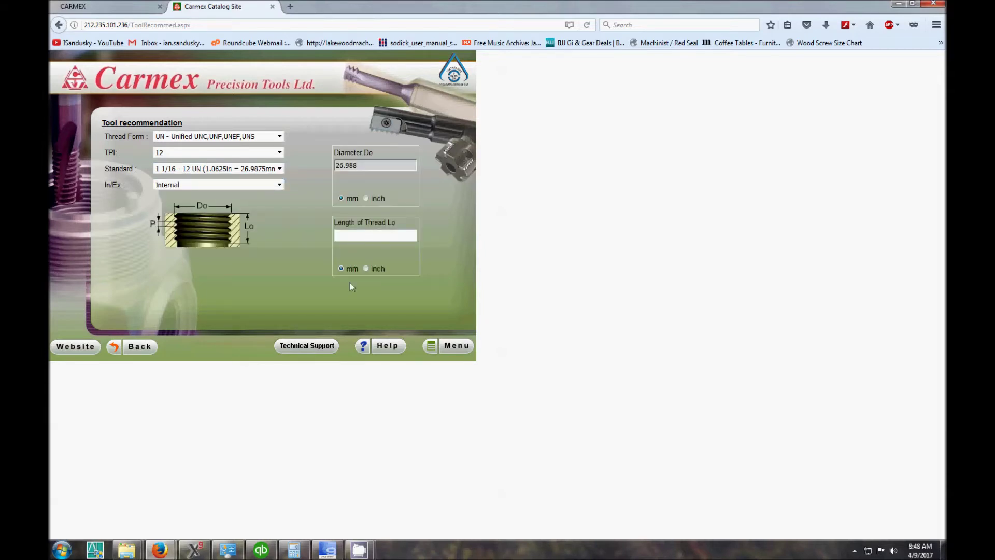
pyautogui.click(378, 241)
pyautogui.write('1.0')
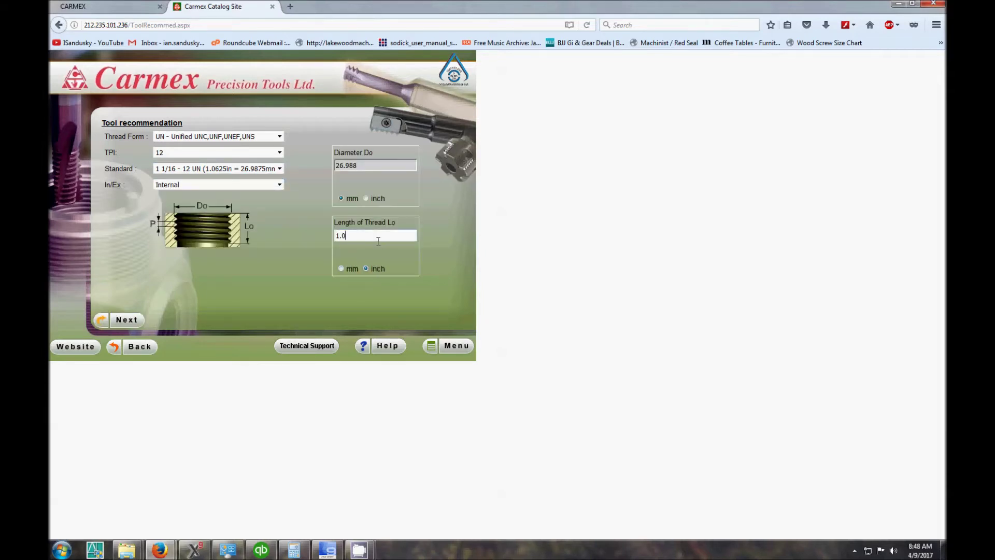
pyautogui.click(126, 320)
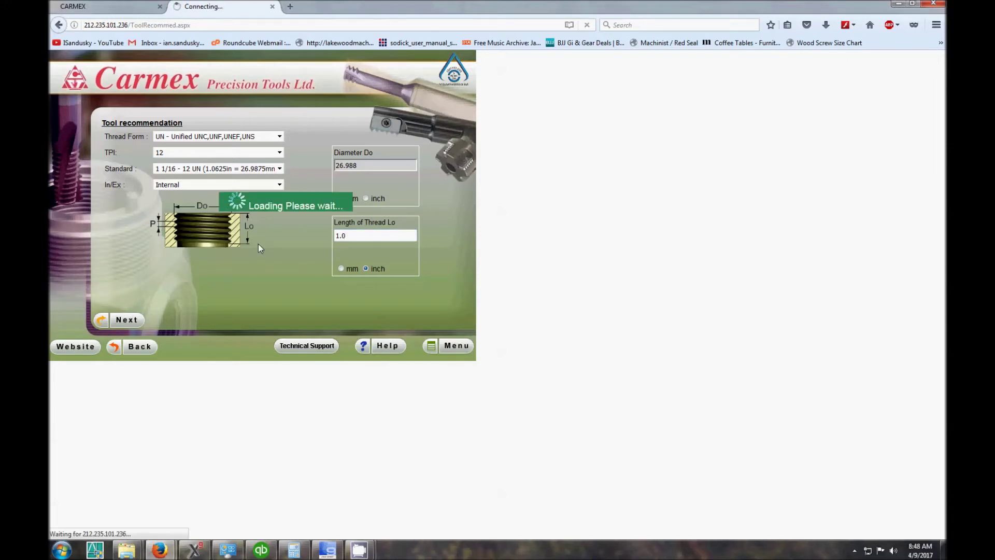
# Select non-alloy steel as the material and the Vertical Mill Thread (CMT) family.
pyautogui.click(202, 138)
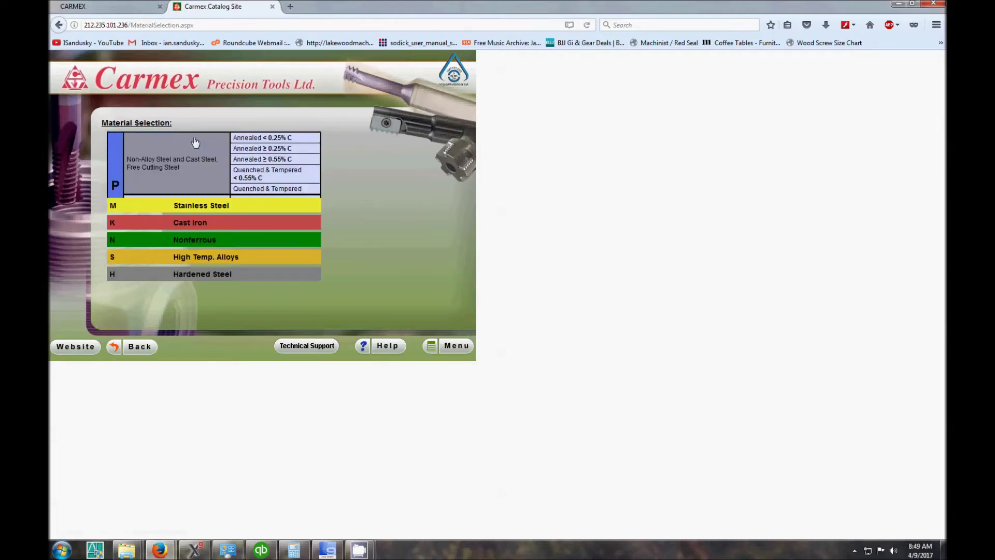
pyautogui.click(188, 164)
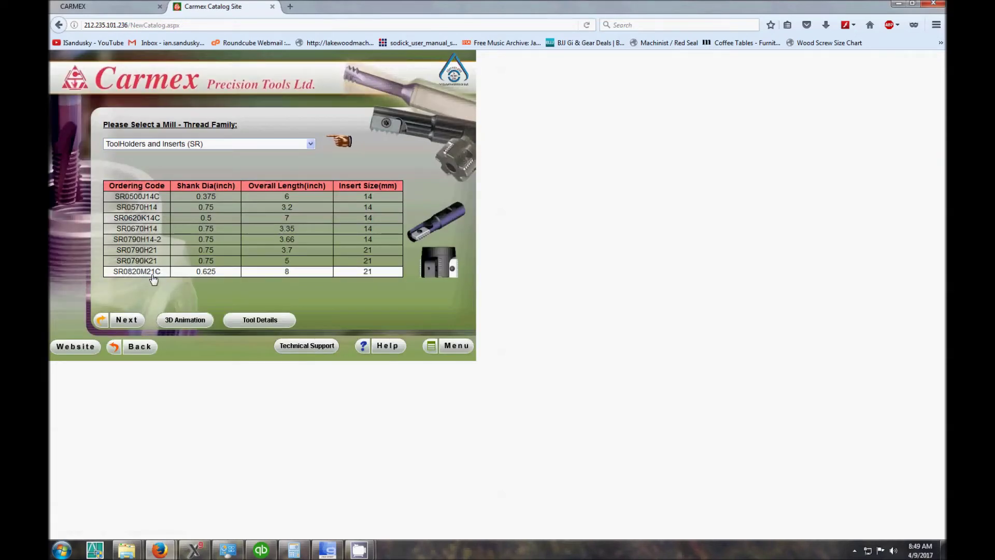
pyautogui.click(190, 145)
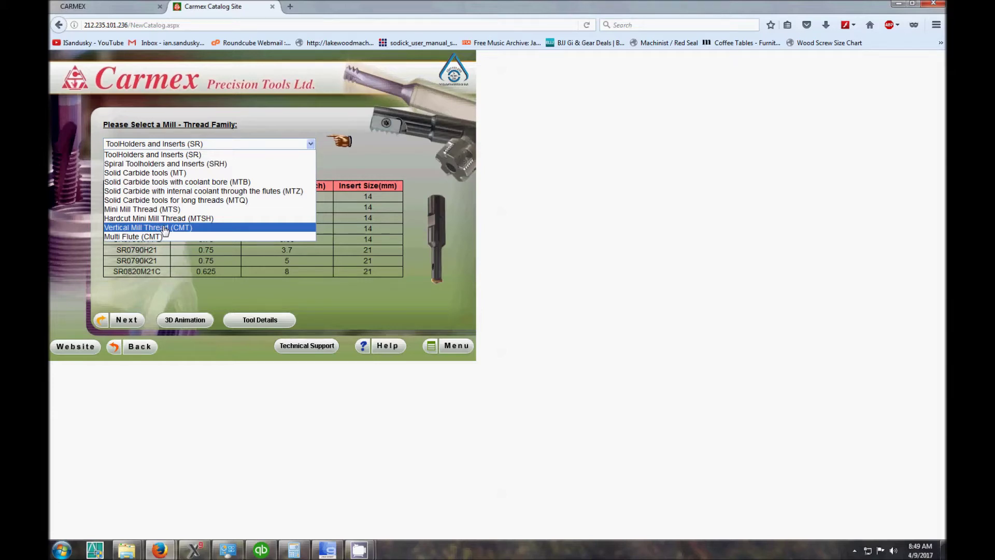
pyautogui.click(165, 229)
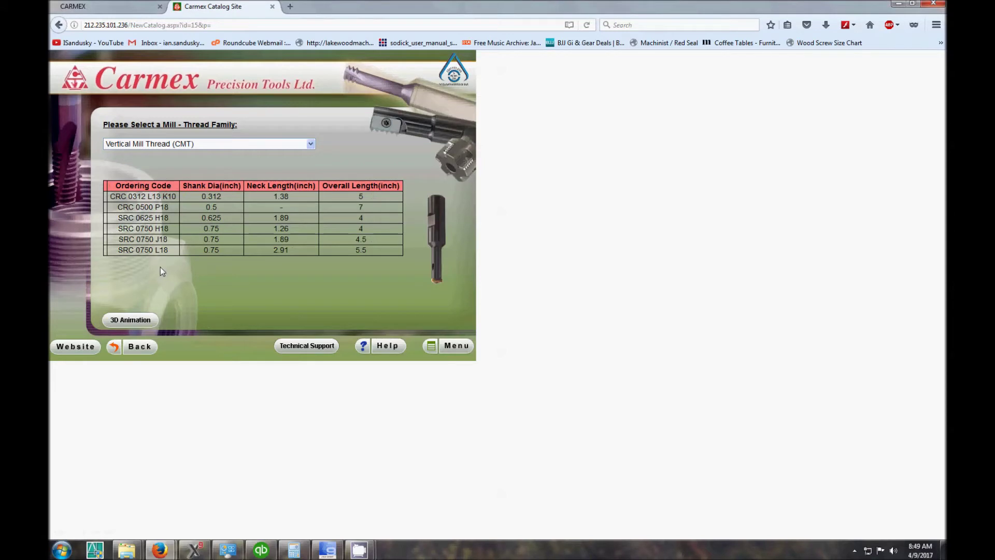
# Pick the SRC 0750 J18 holder with the C18 D60 insert and continue.
pyautogui.click(146, 239)
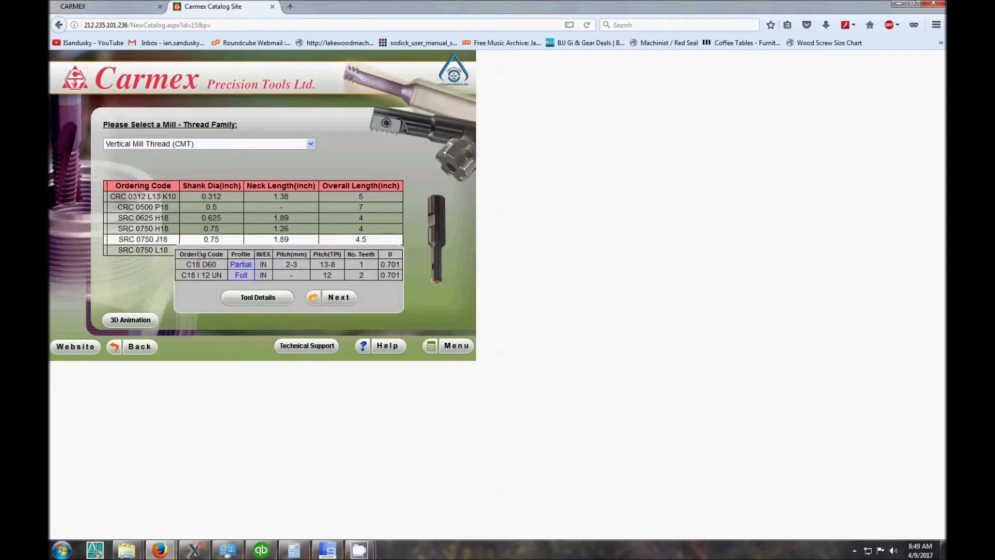
pyautogui.click(136, 239)
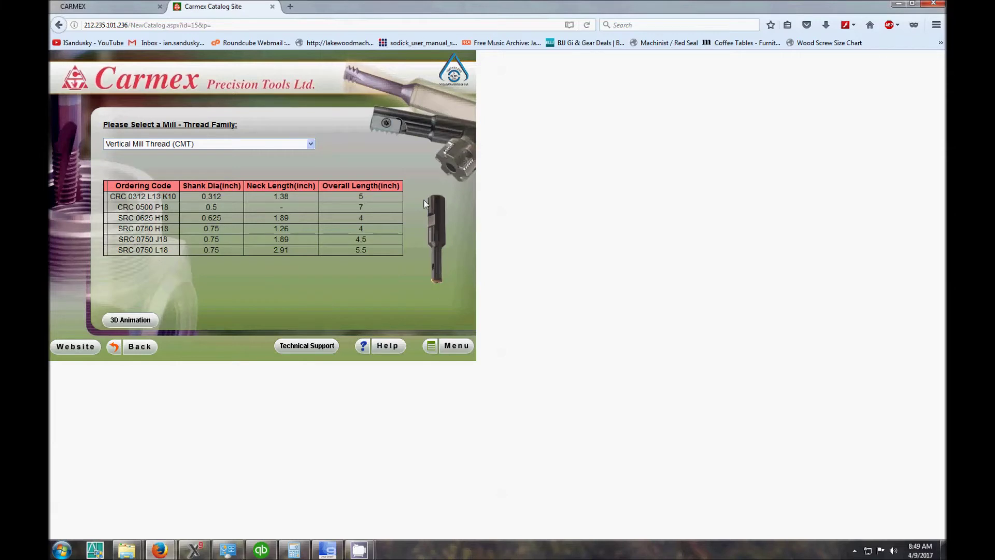
pyautogui.click(147, 237)
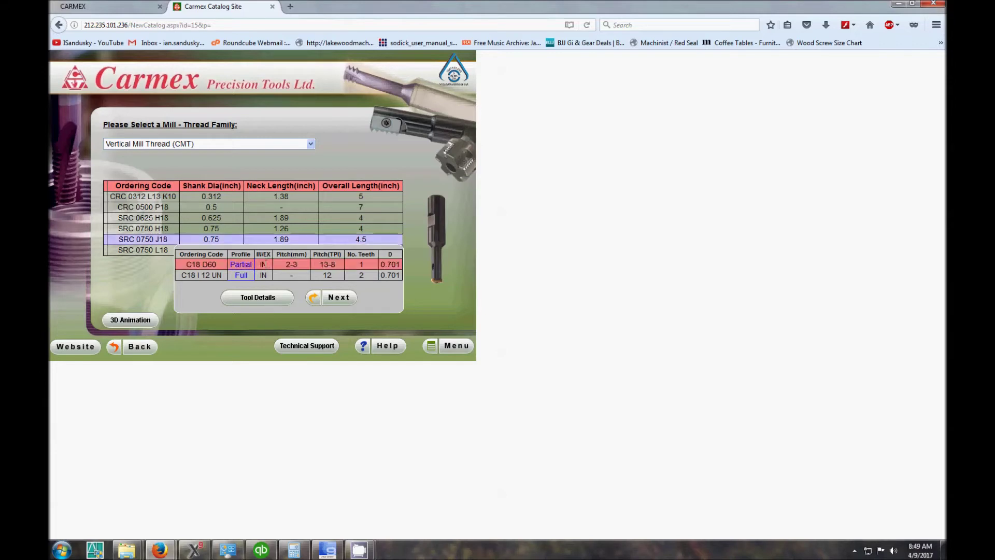
pyautogui.click(335, 297)
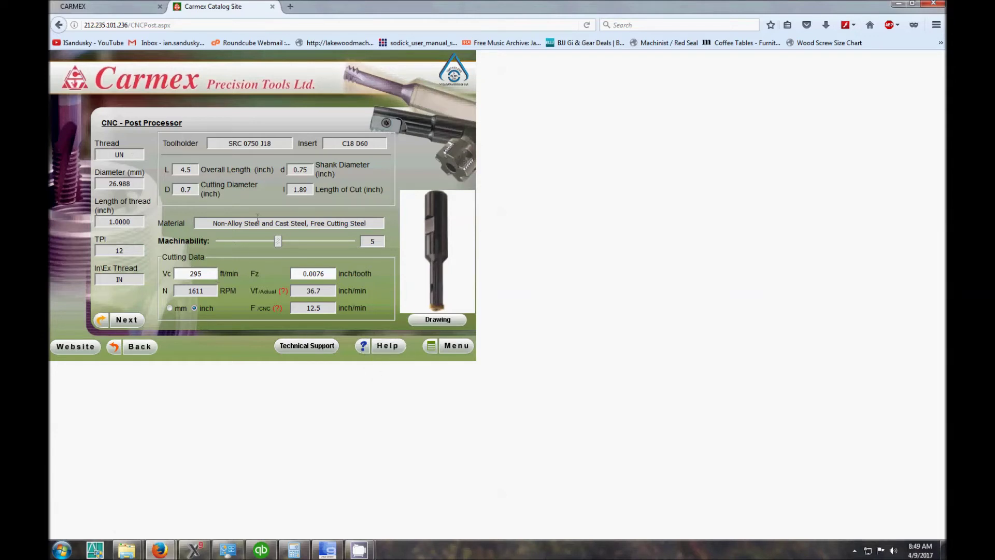
# Set the CNC control type to Hass and move on to the program settings.
pyautogui.click(127, 319)
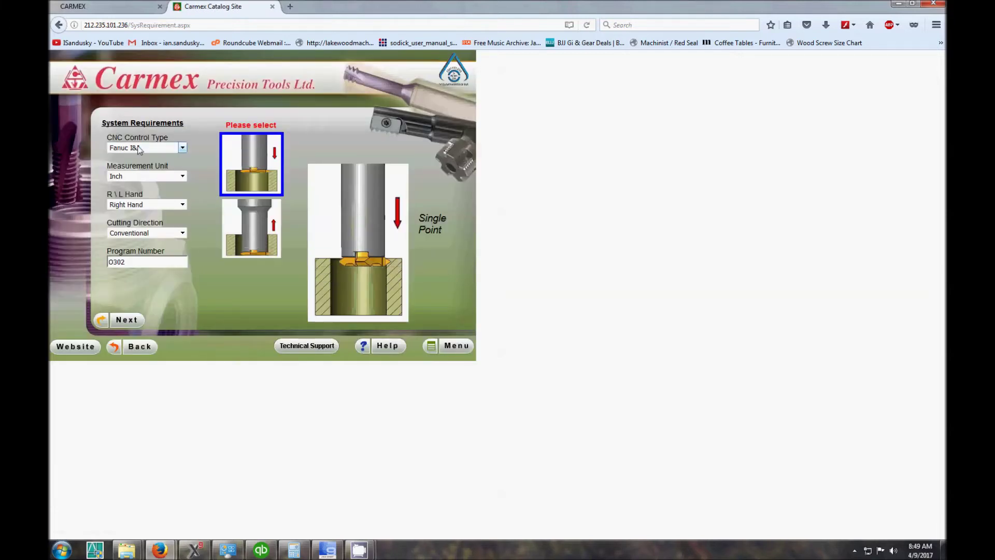
pyautogui.click(174, 148)
pyautogui.click(126, 301)
pyautogui.click(127, 320)
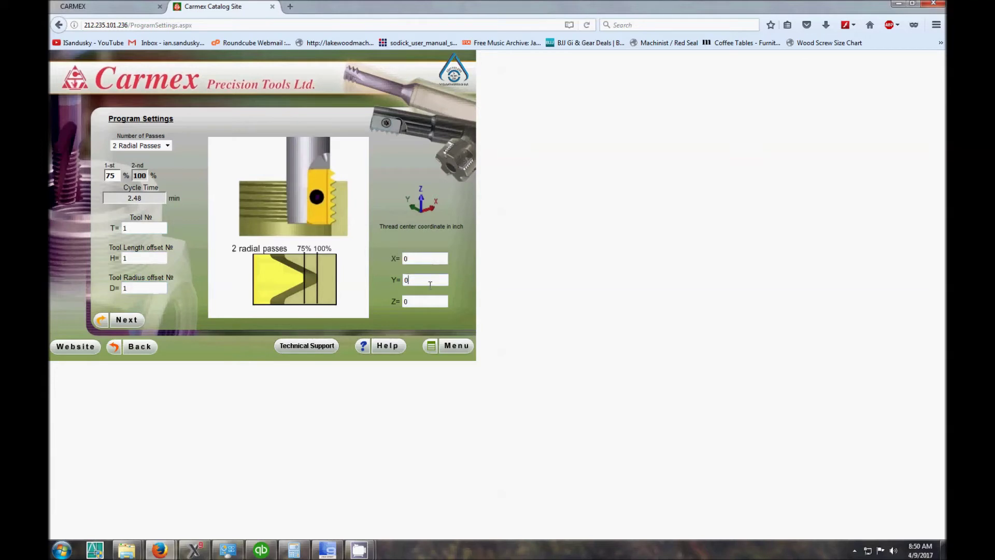
pyautogui.click(429, 303)
# Review the tool radius offset and generate the Hass thread-milling program.
pyautogui.click(140, 288)
pyautogui.click(127, 319)
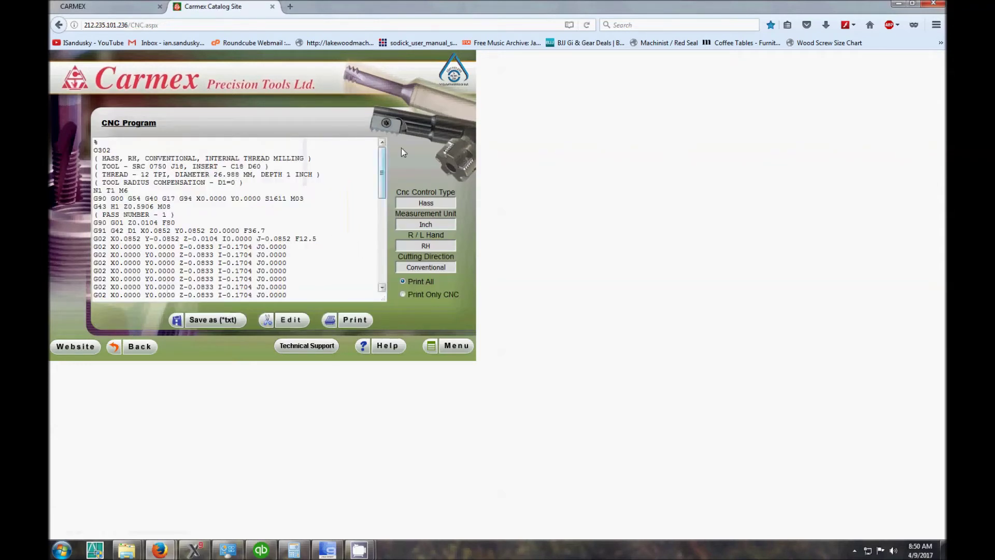
pyautogui.moveTo(382, 165); pyautogui.dragTo(382, 284)
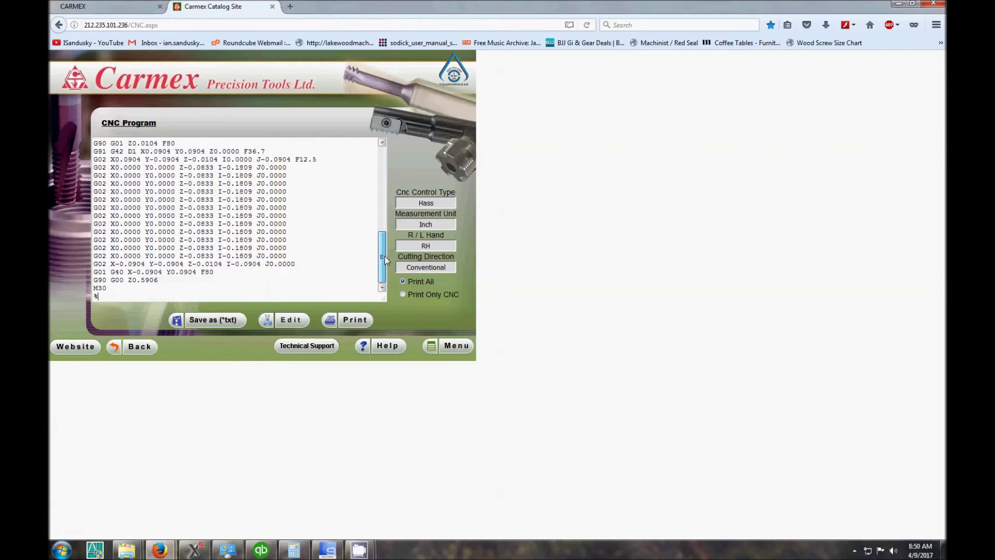
pyautogui.moveTo(219, 275); pyautogui.dragTo(197, 270)
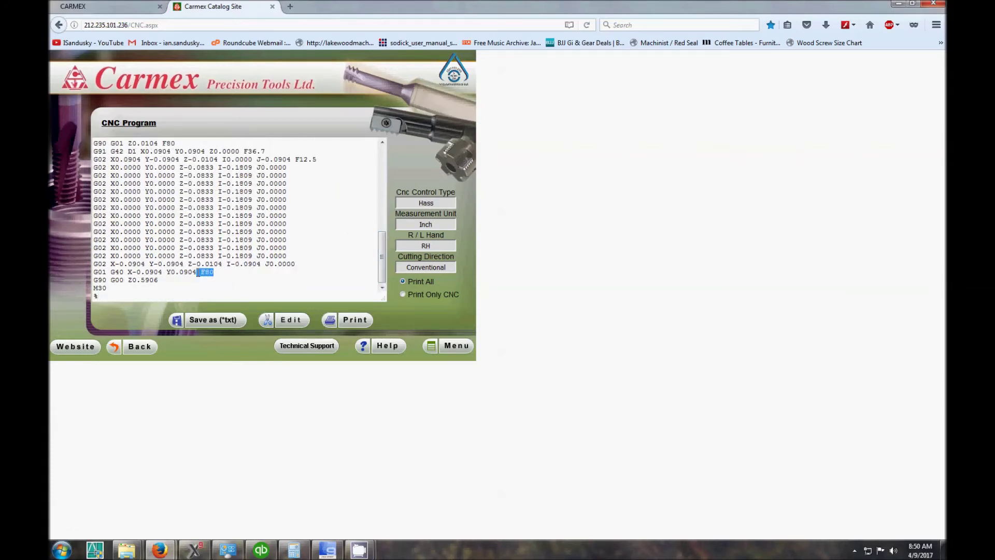
pyautogui.click(221, 274)
pyautogui.moveTo(381, 256); pyautogui.dragTo(397, 142)
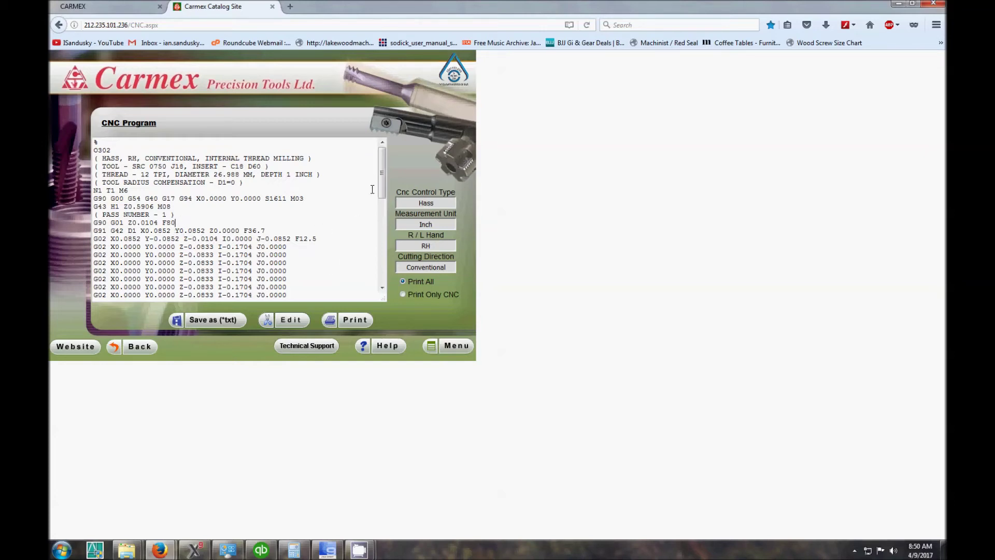
pyautogui.scroll(-5, 373, 190)
pyautogui.moveTo(301, 289); pyautogui.dragTo(96, 141)
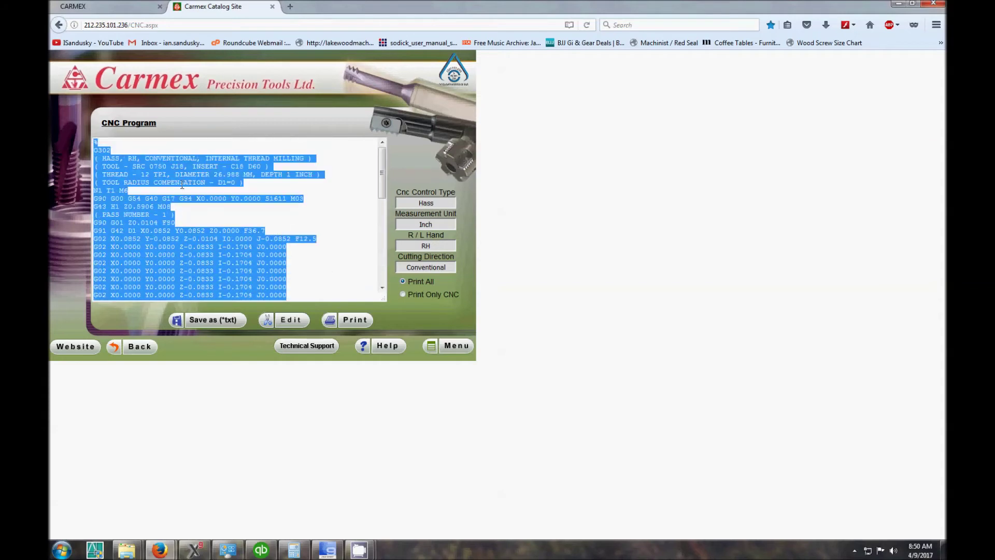
pyautogui.click(205, 199)
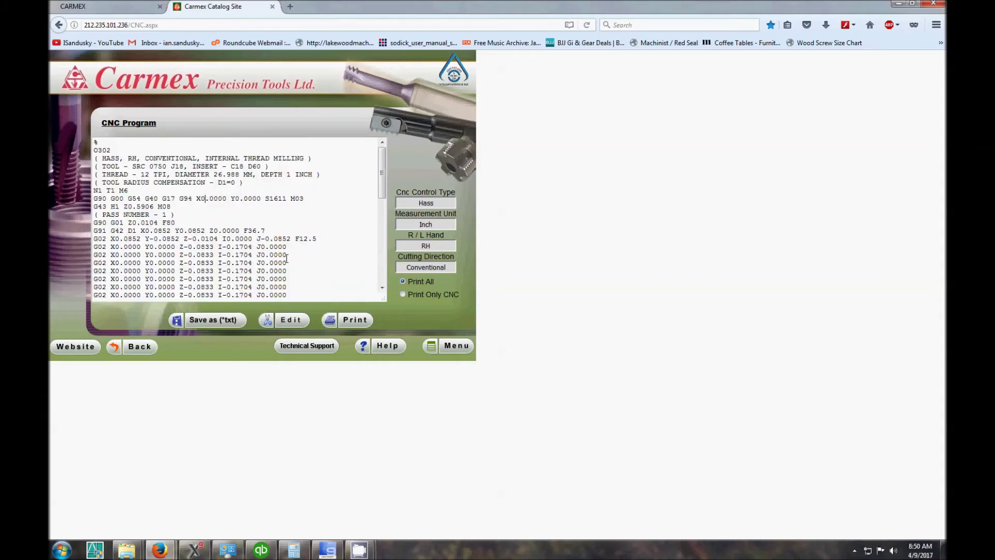